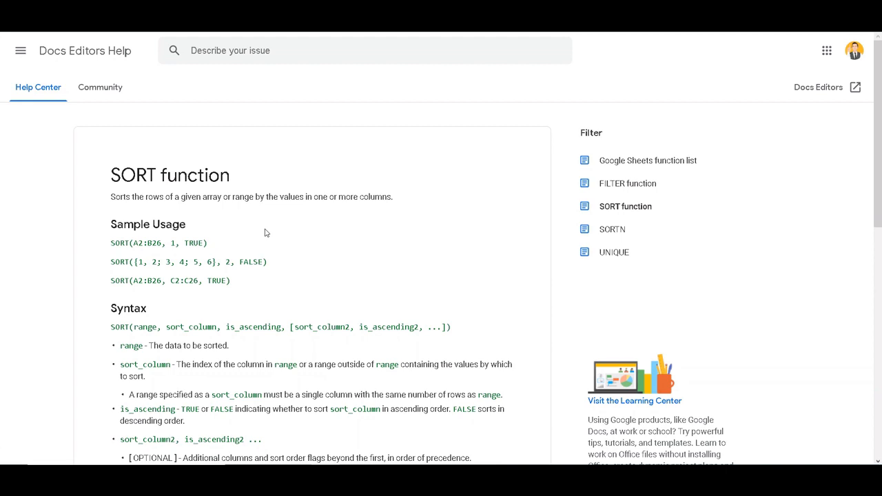
Review the sample usage and syntax of the SORT function on the help page.
double_click(123, 241)
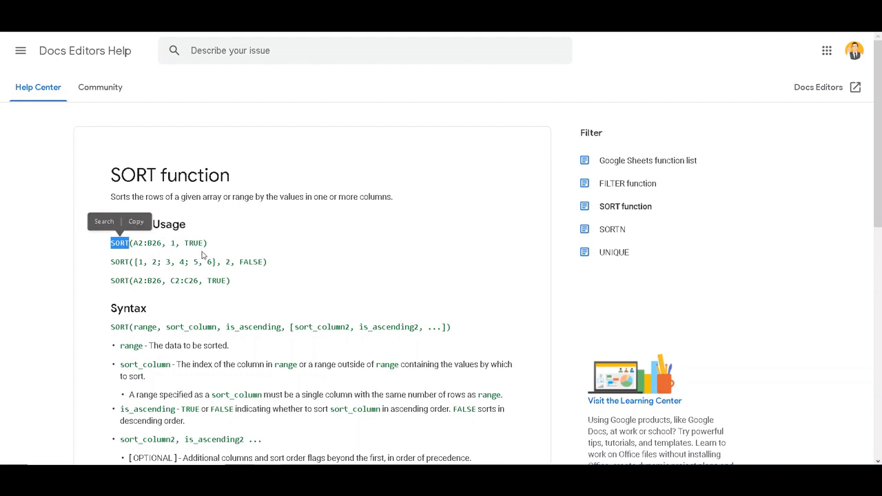
scroll(219, 351, down, 1)
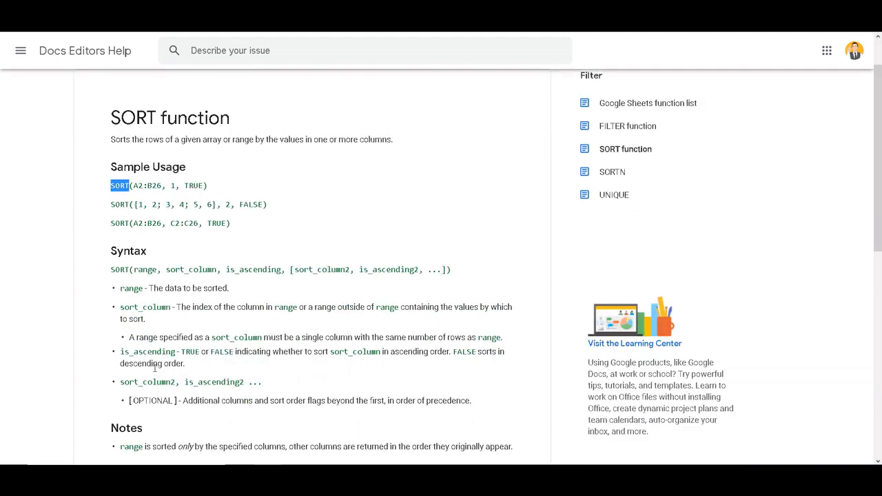
scroll(153, 349, up, 1)
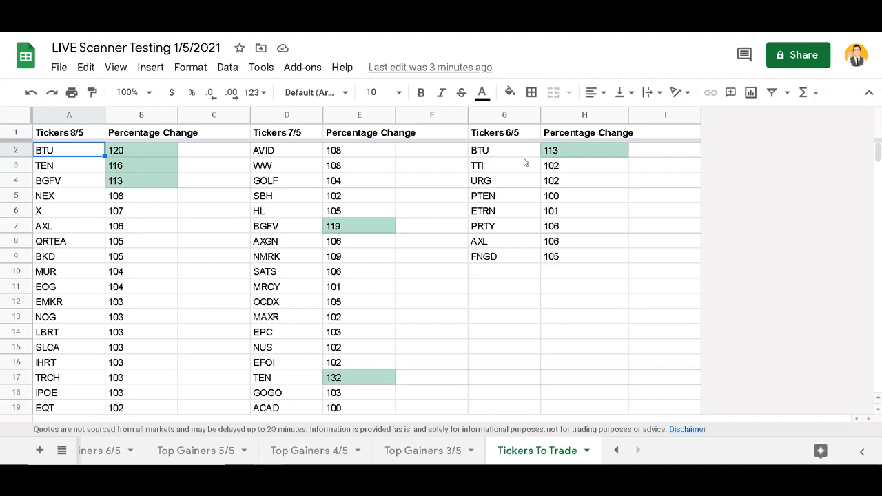
Examine how the Tickers 8/5 list is ordered by percentage change from its first to its last row.
click(100, 258)
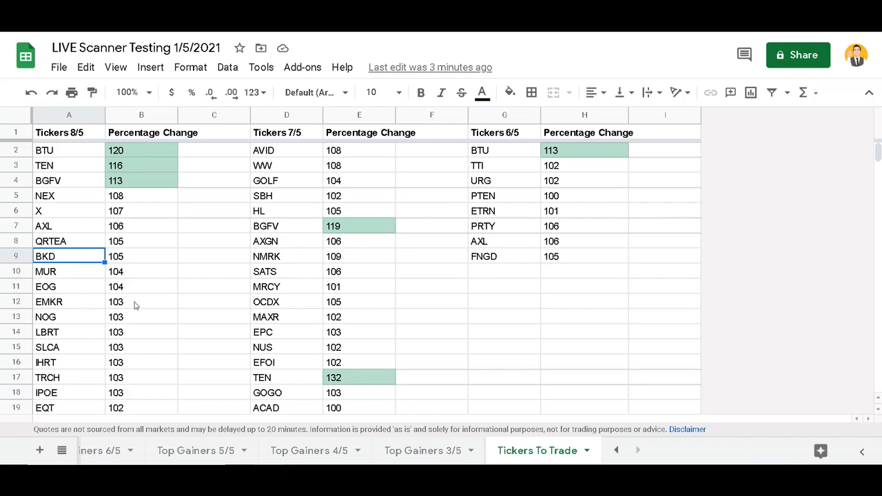
scroll(135, 305, down, 3)
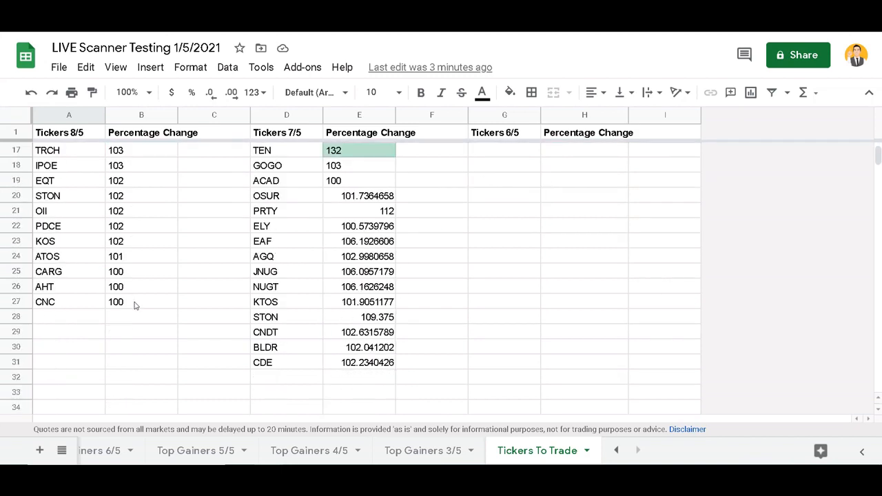
scroll(135, 305, up, 3)
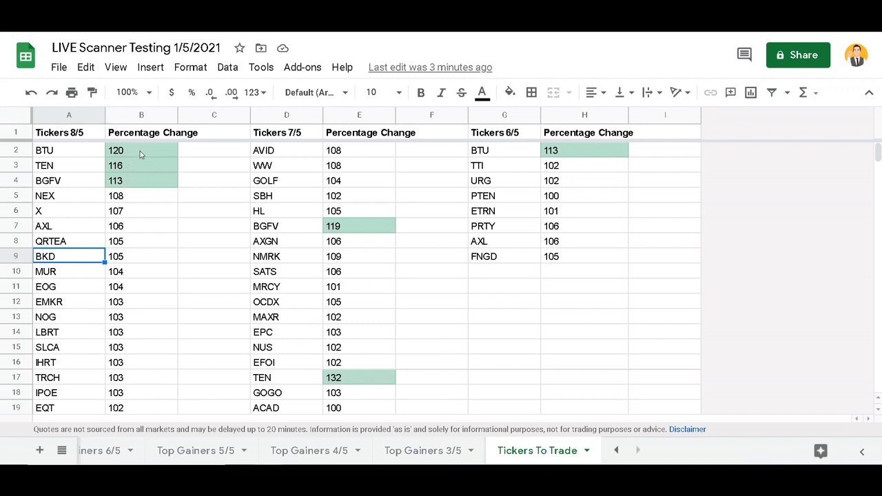
scroll(144, 228, down, 4)
click(134, 259)
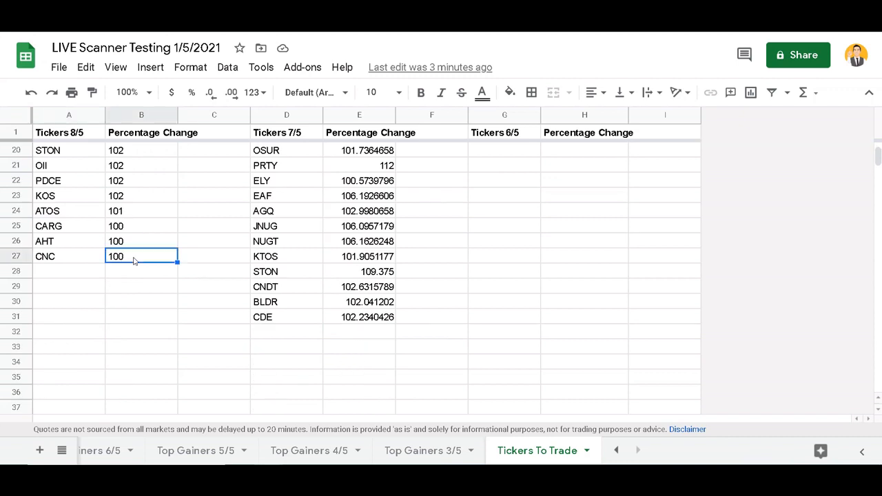
scroll(134, 260, up, 5)
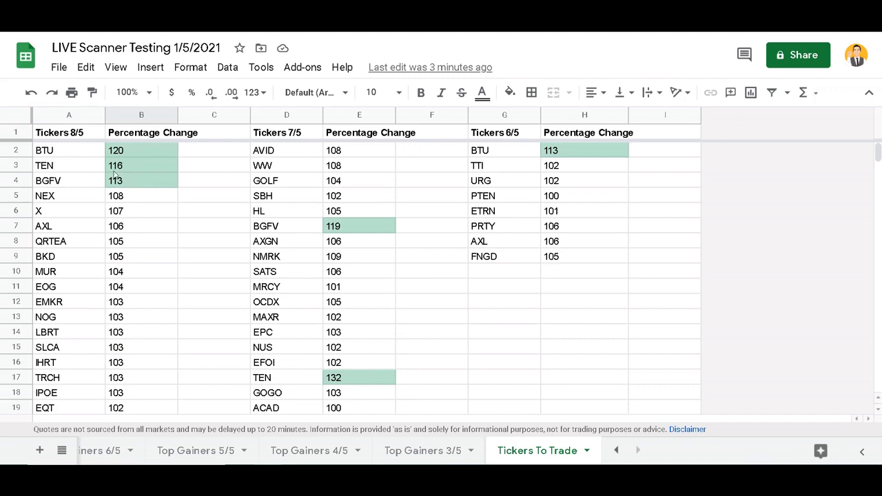
scroll(149, 297, down, 3)
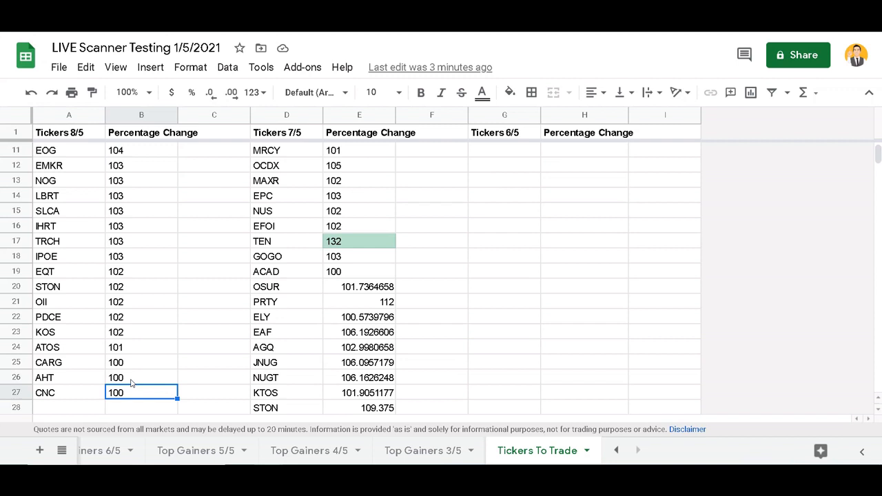
scroll(132, 383, up, 3)
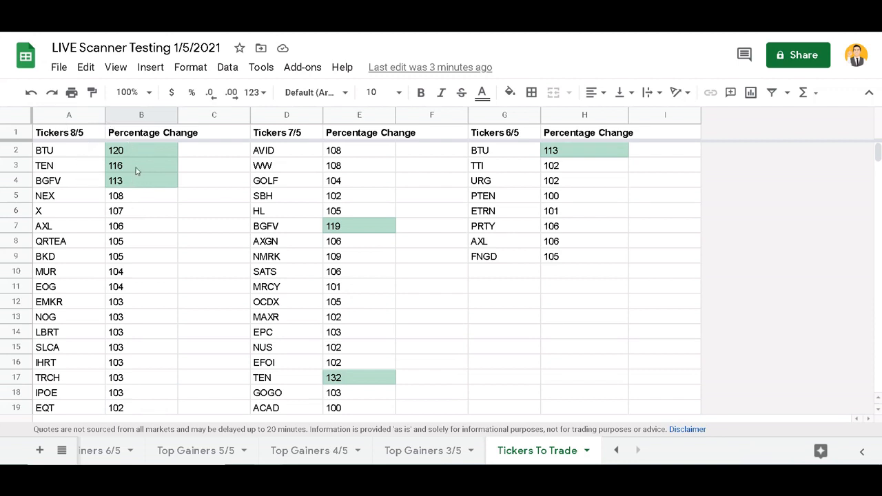
scroll(155, 220, down, 2)
scroll(153, 221, up, 2)
scroll(151, 224, down, 1)
scroll(151, 224, up, 1)
Inspect the Tickers 7/5 query formula in D2 and its source columns on the Top Gainers 7/5 sheet, returning to Tickers To Trade.
click(271, 156)
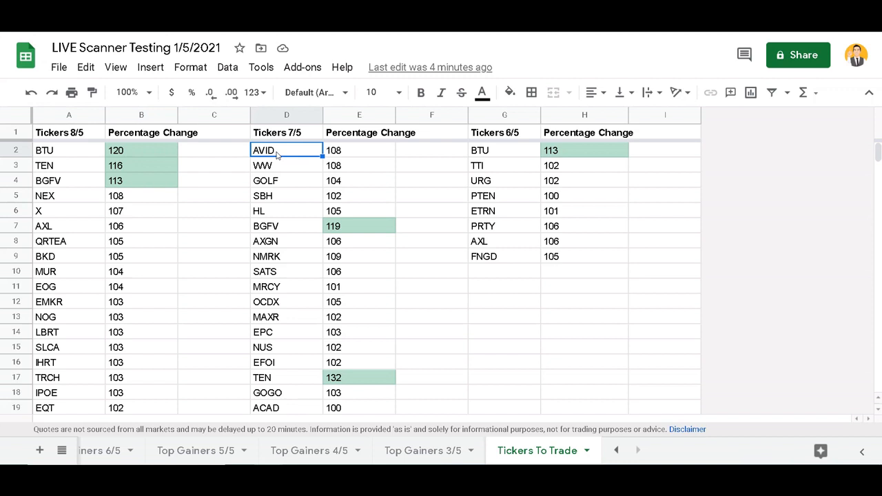
double_click(278, 154)
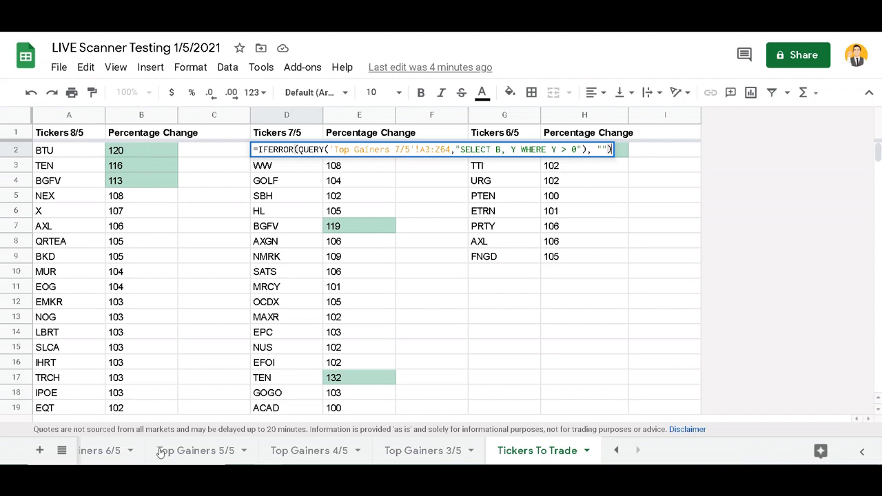
click(615, 450)
click(265, 455)
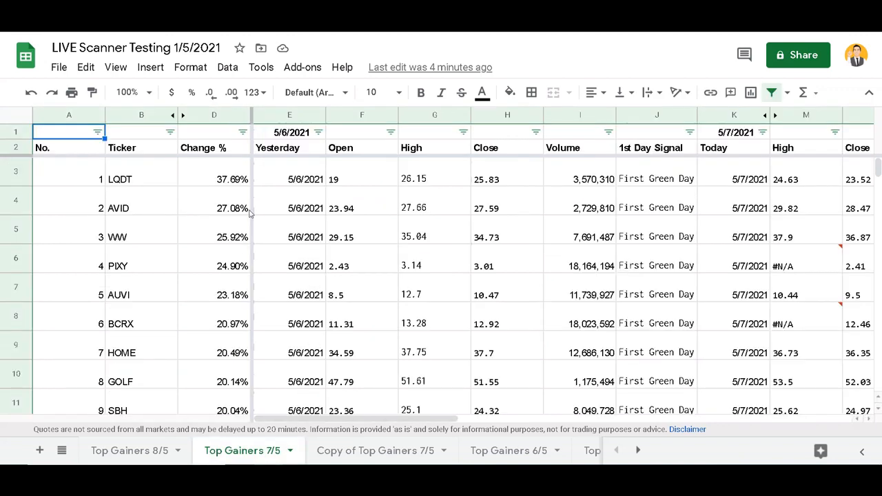
drag(286, 418, 611, 417)
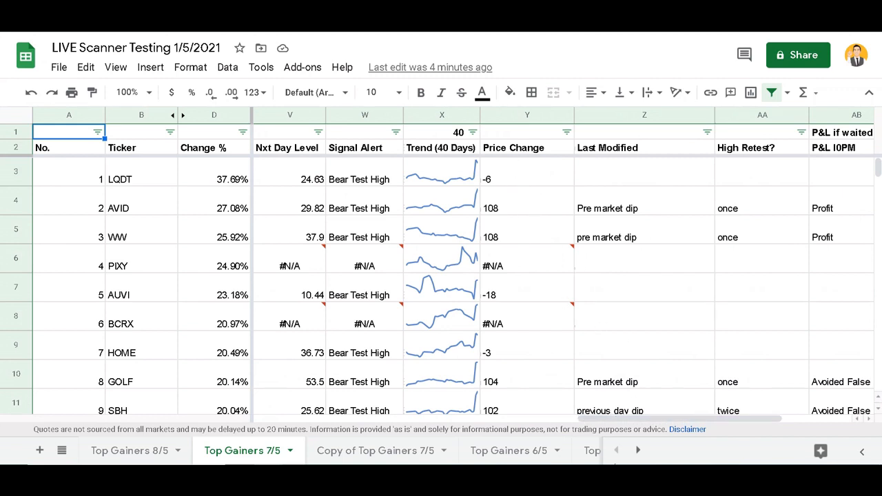
click(637, 450)
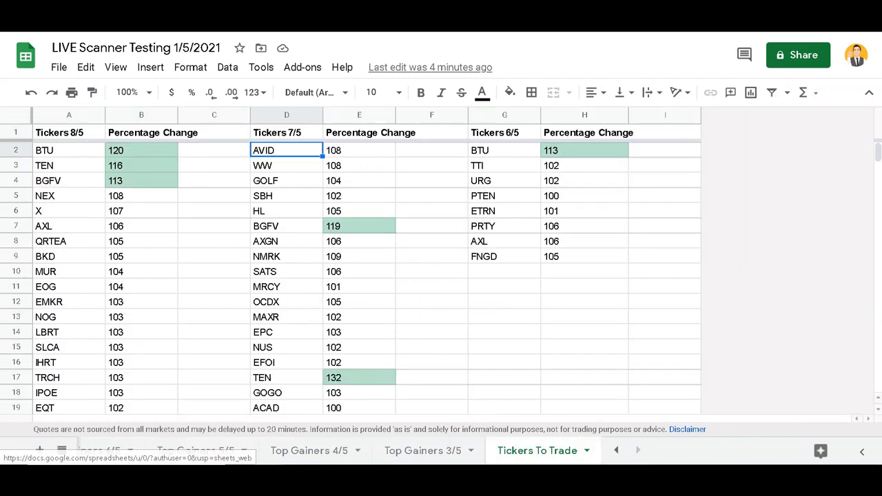
click(523, 452)
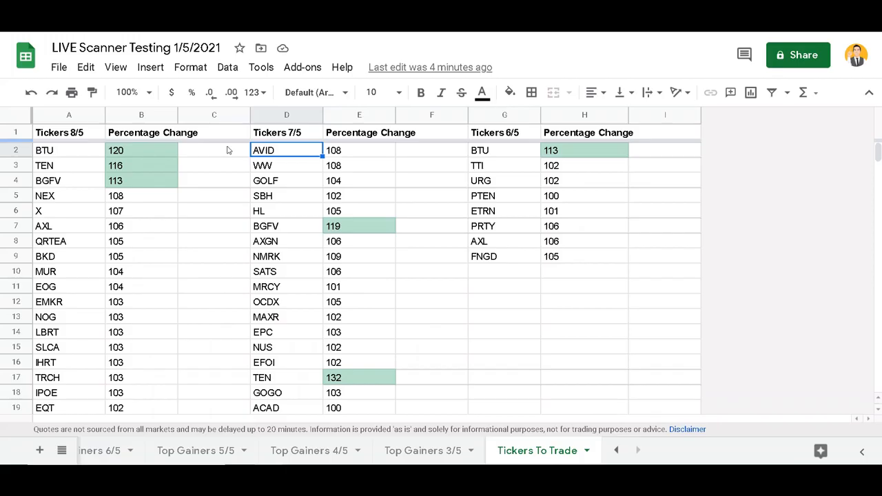
Enclose the existing IFERROR query in D2 as the first argument of a SORT function, followed by a comma.
double_click(280, 153)
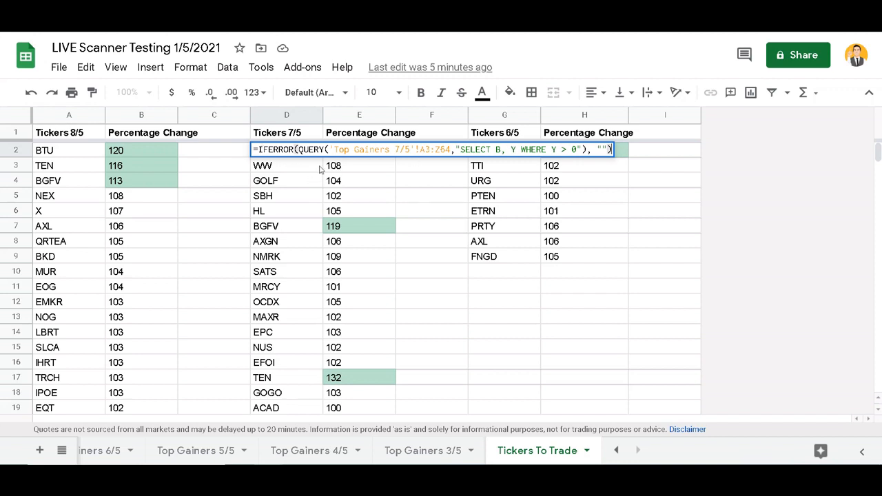
click(260, 149)
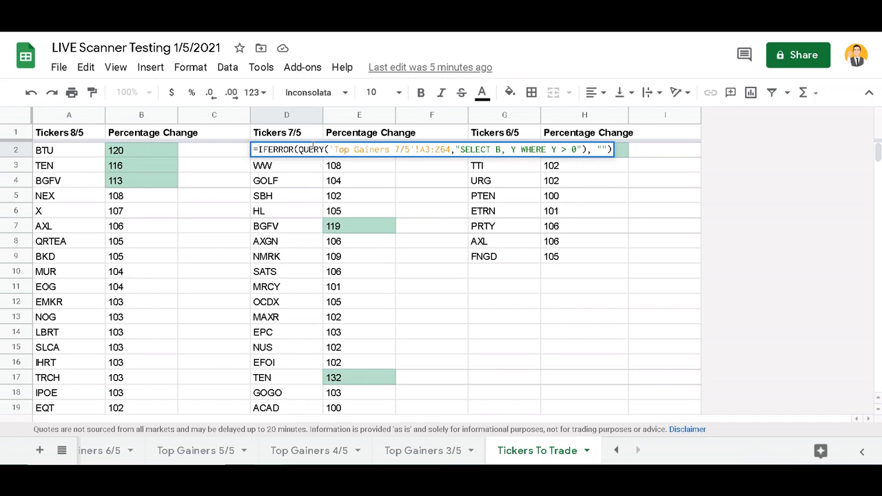
text(SORT)
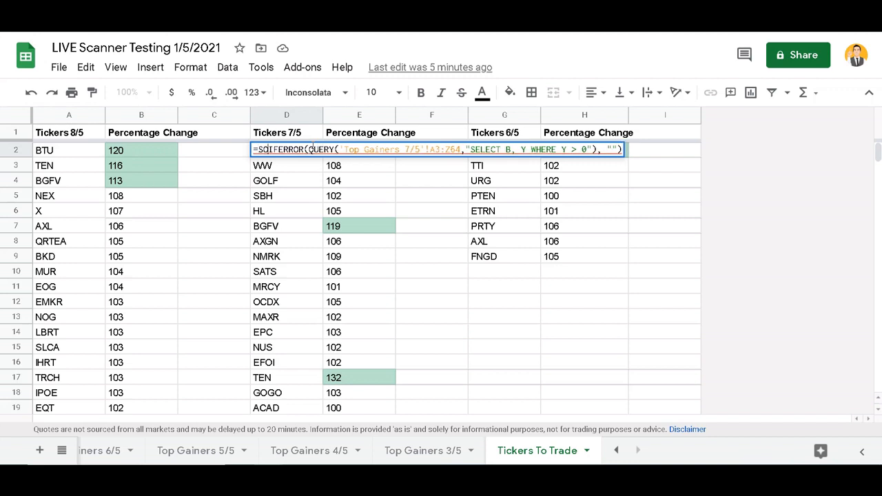
text(()
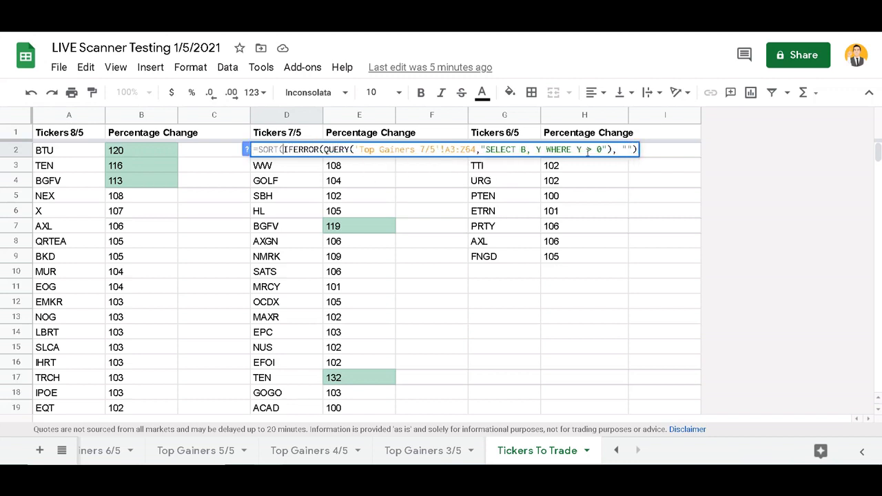
click(638, 152)
text(,)
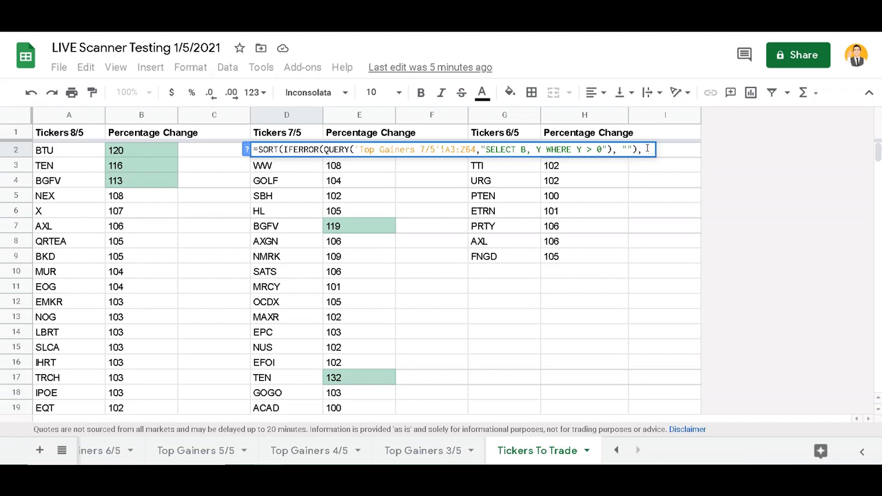
Check the SORT help page and complete the D2 formula with sort column 2 and FALSE for descending order.
key(ctrl+Tab)
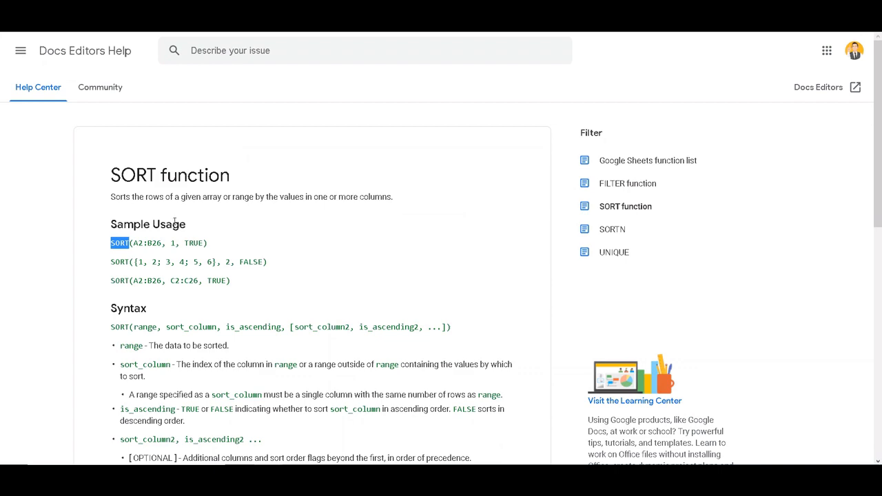
key(ctrl+shift+Tab)
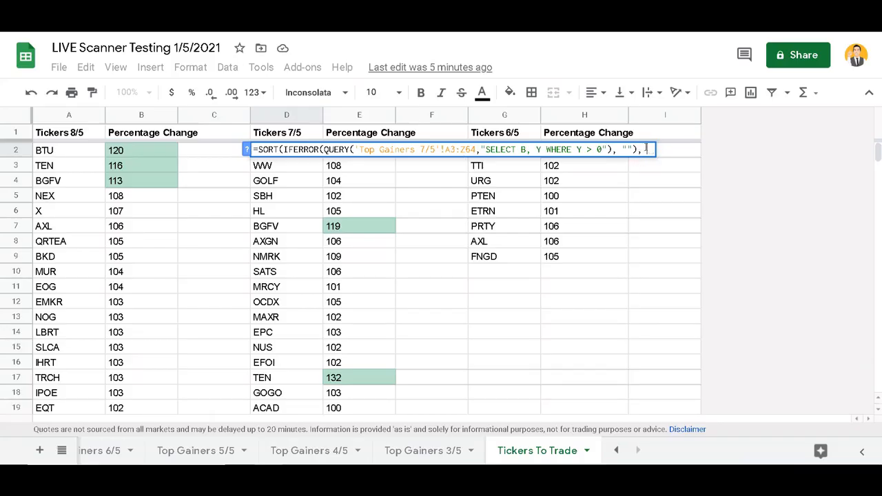
text(2)
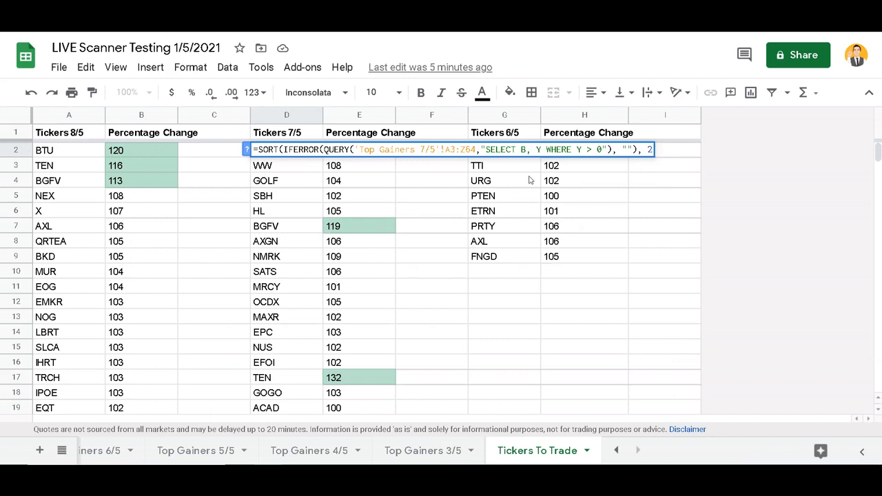
text(, FALSE)
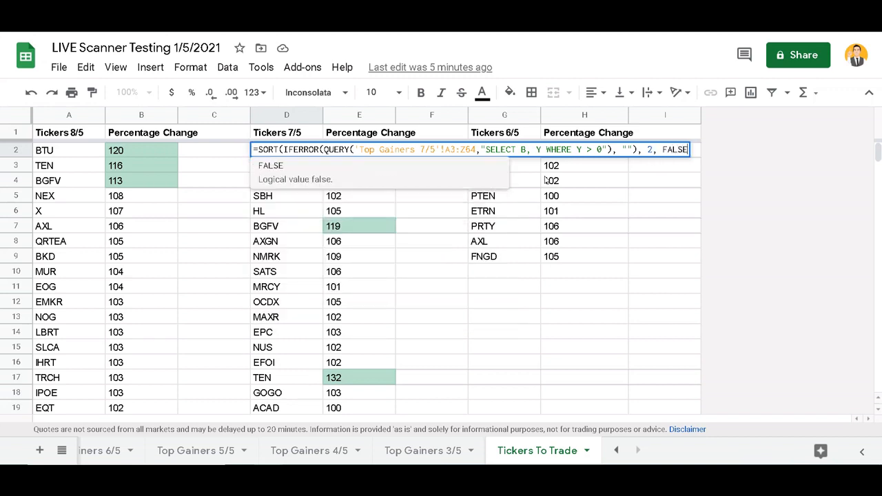
key(Return)
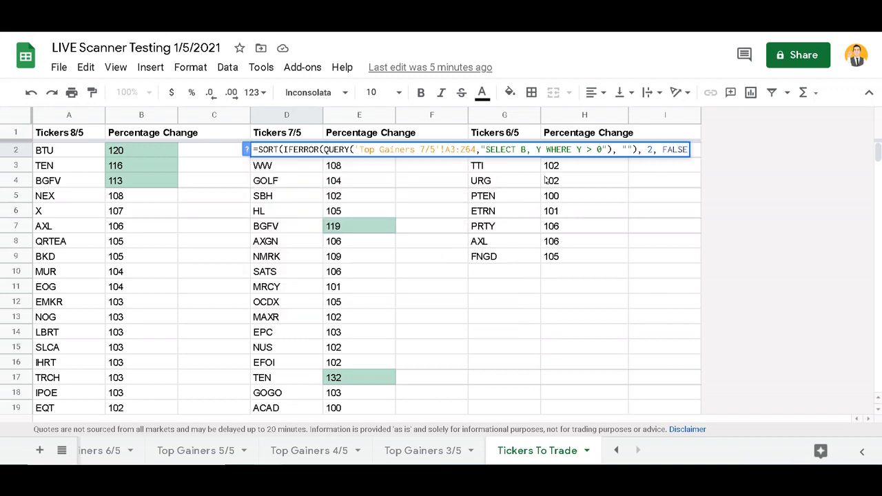
text())
key(Return)
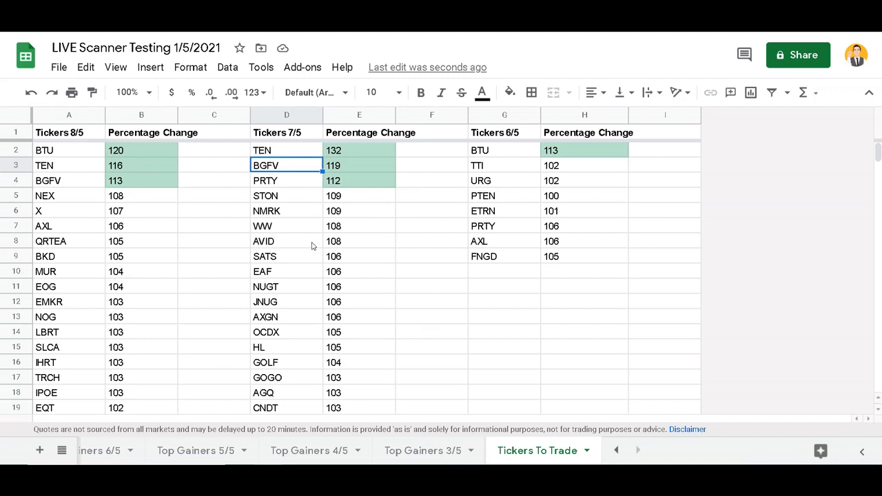
Review the SORT formula in D2 of the Tickers 7/5 list without changing it.
click(295, 151)
double_click(288, 152)
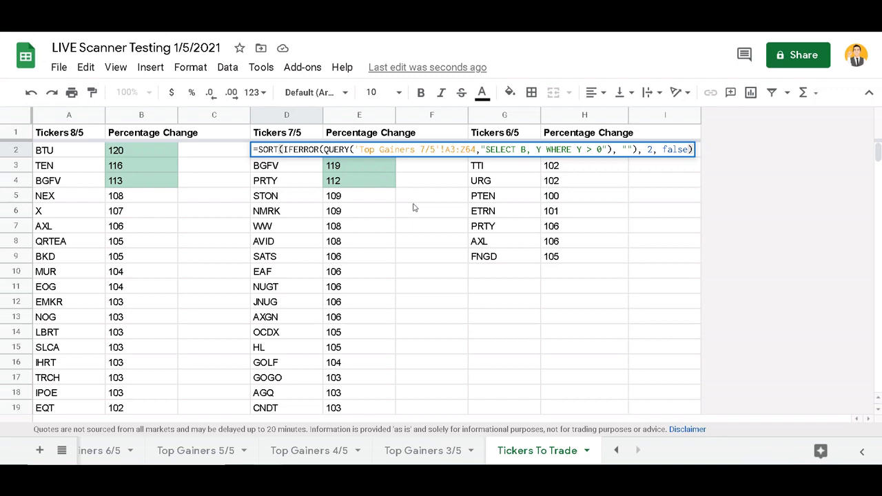
click(423, 200)
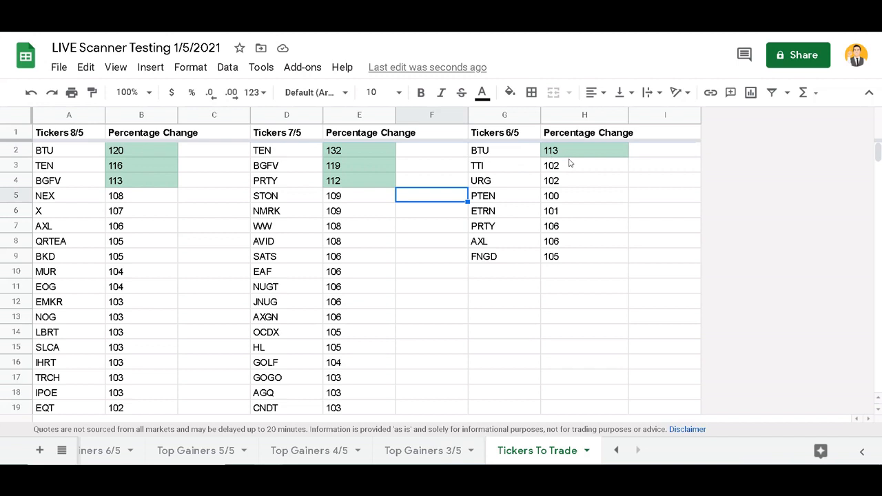
Wrap the Tickers 6/5 IFERROR query in G2 in a SORT function with sort column 2 and FALSE for descending order.
click(503, 157)
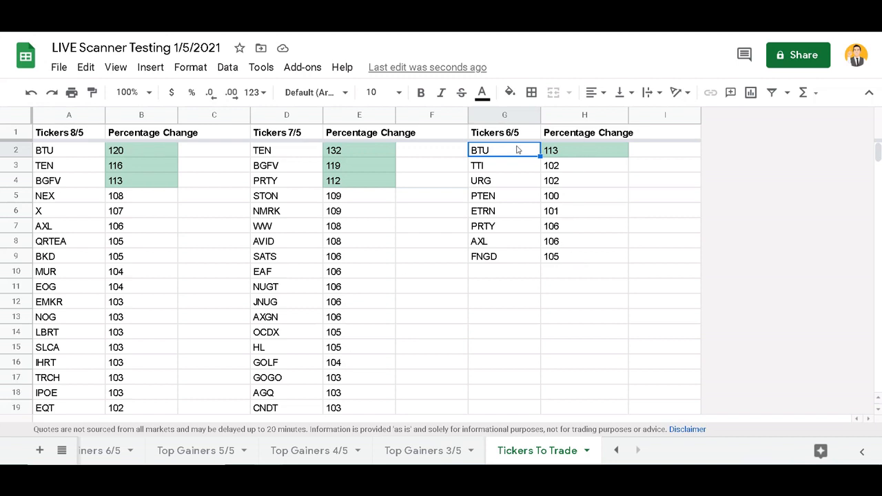
click(480, 277)
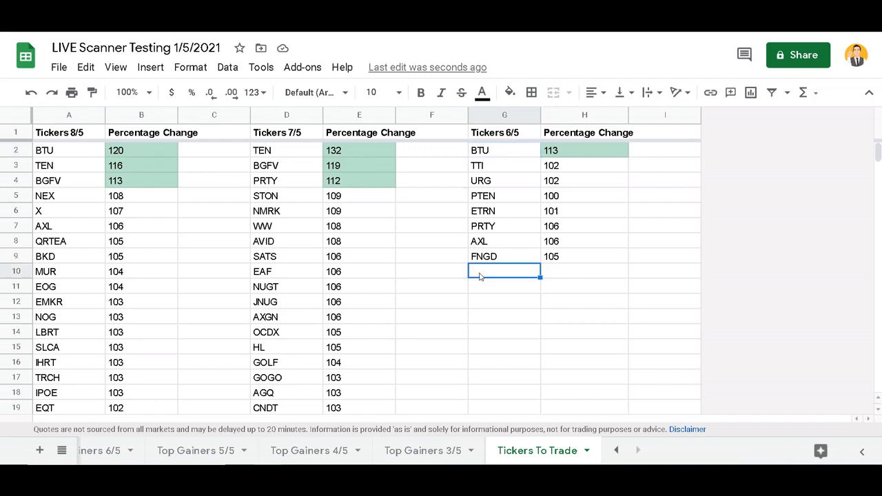
click(478, 150)
double_click(478, 150)
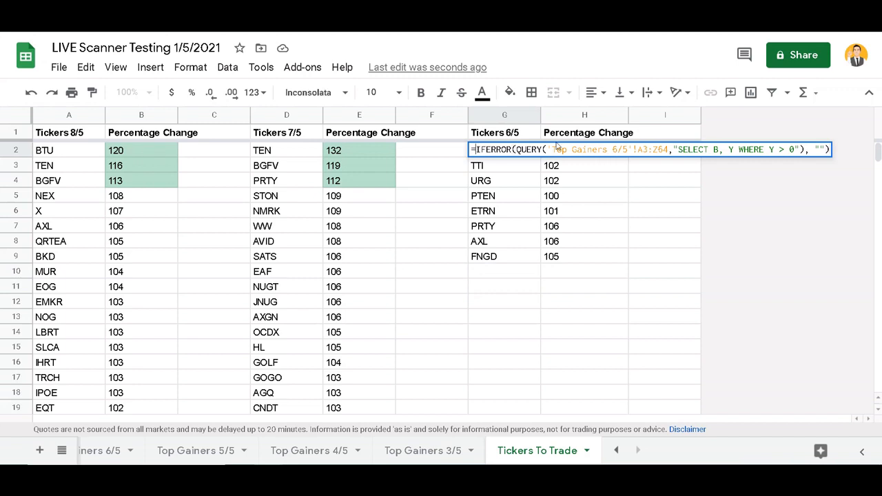
text(SORT()
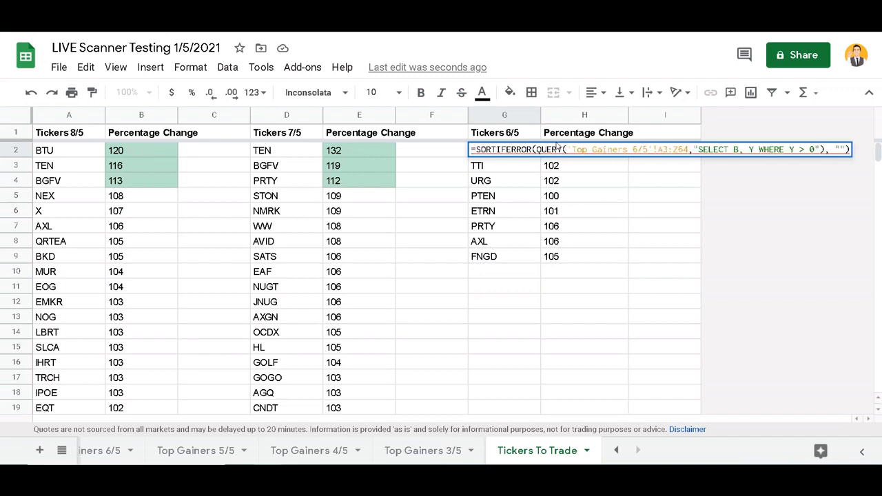
text(()
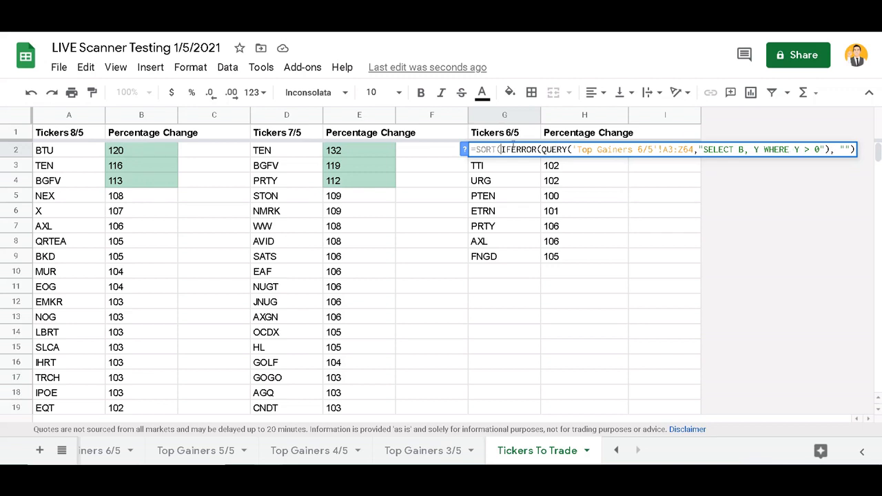
click(856, 152)
text(,)
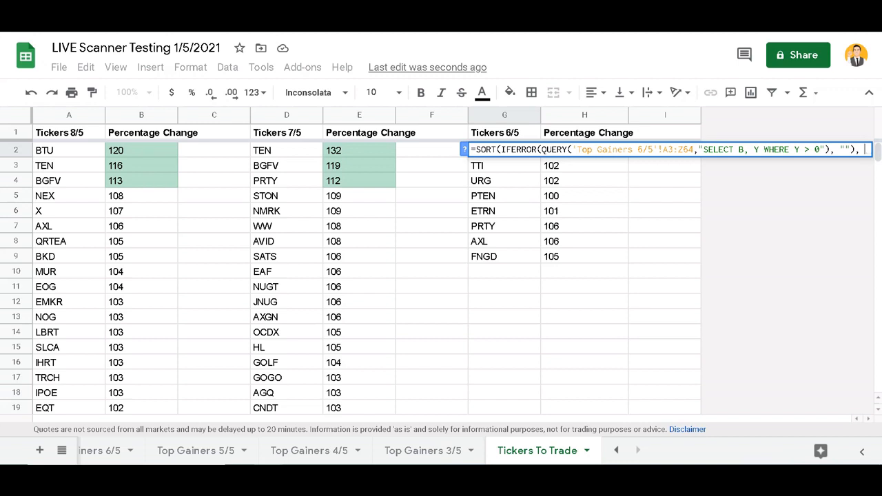
text(2)
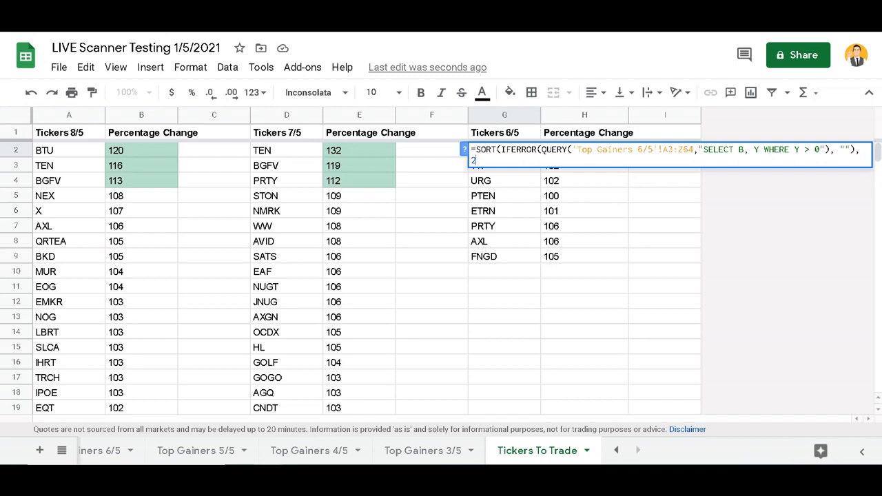
text(, FALSE))
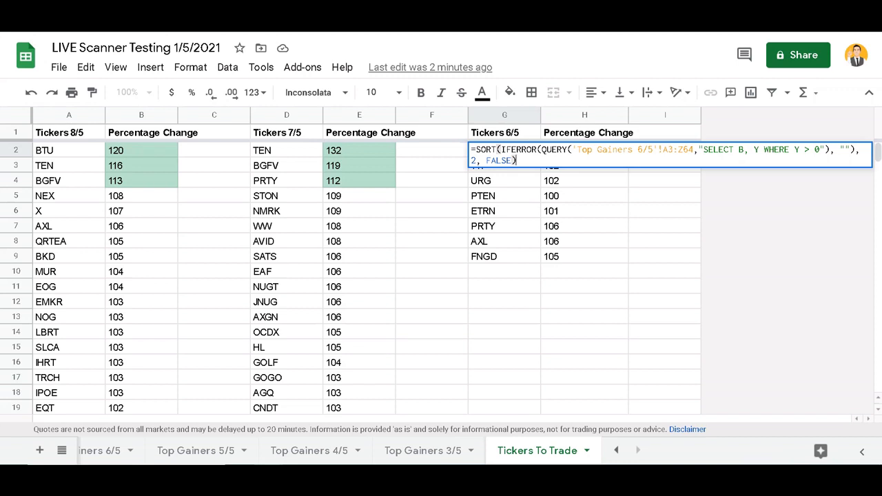
key(Return)
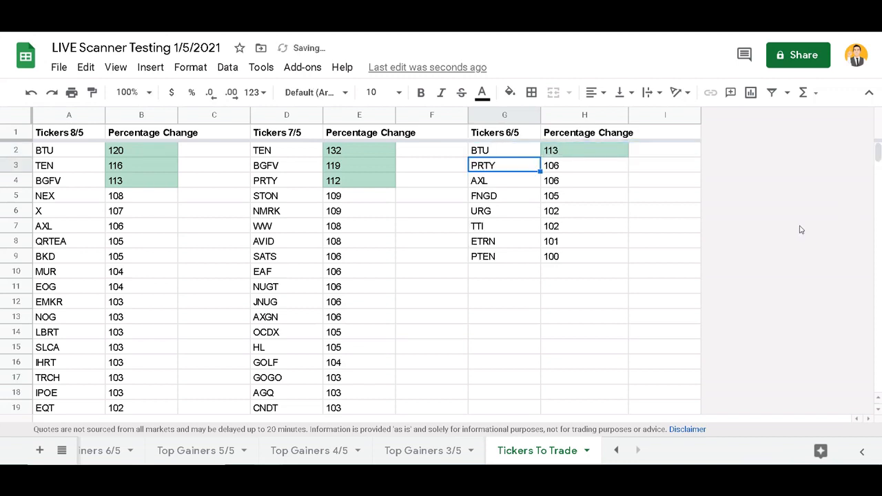
Switch to the stock charting platform and examine BTU's latest price move on the 5-minute and daily charts.
click(519, 259)
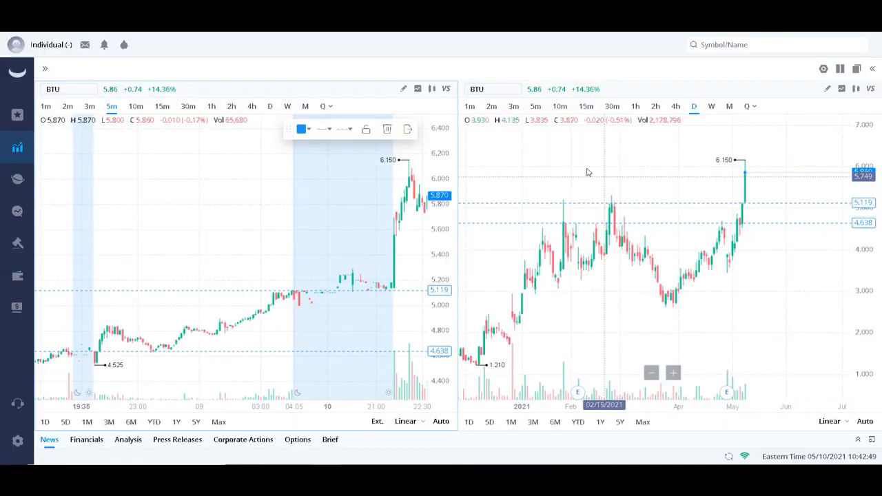
click(517, 161)
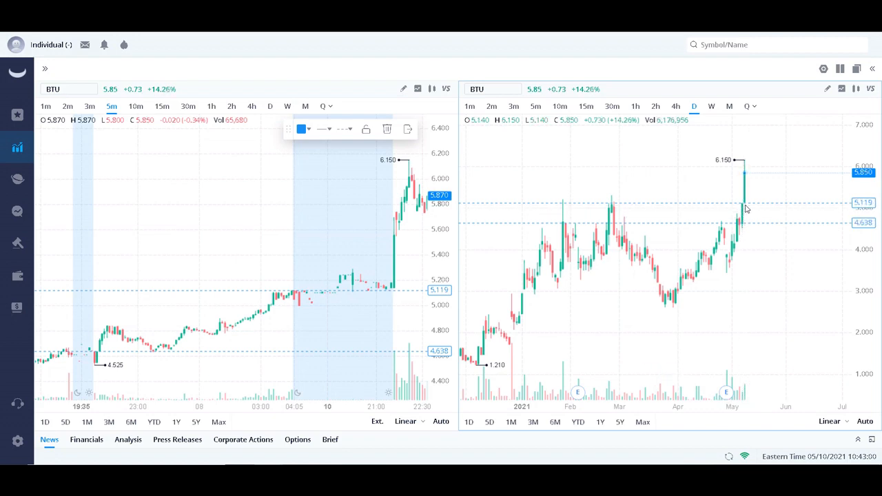
drag(350, 258, 310, 250)
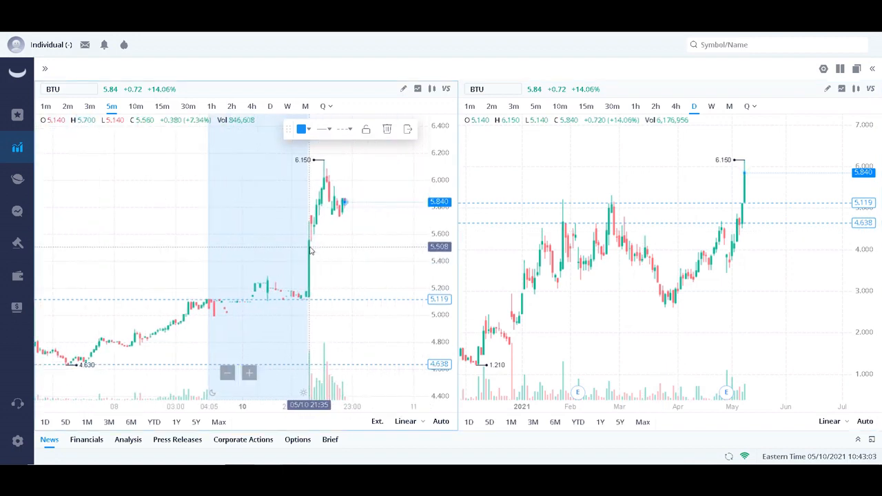